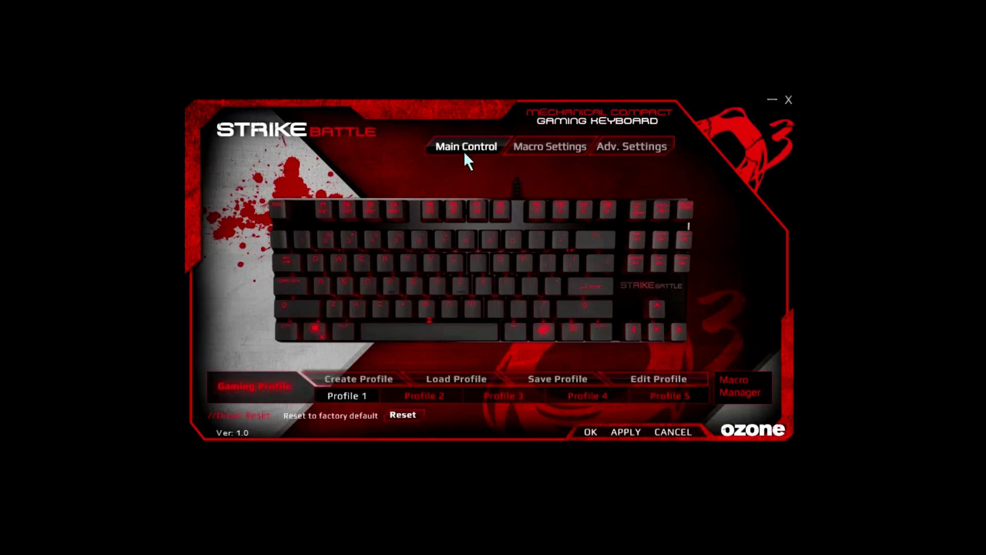
Step: Remap the U key to Left Shift and confirm the change
click(456, 263)
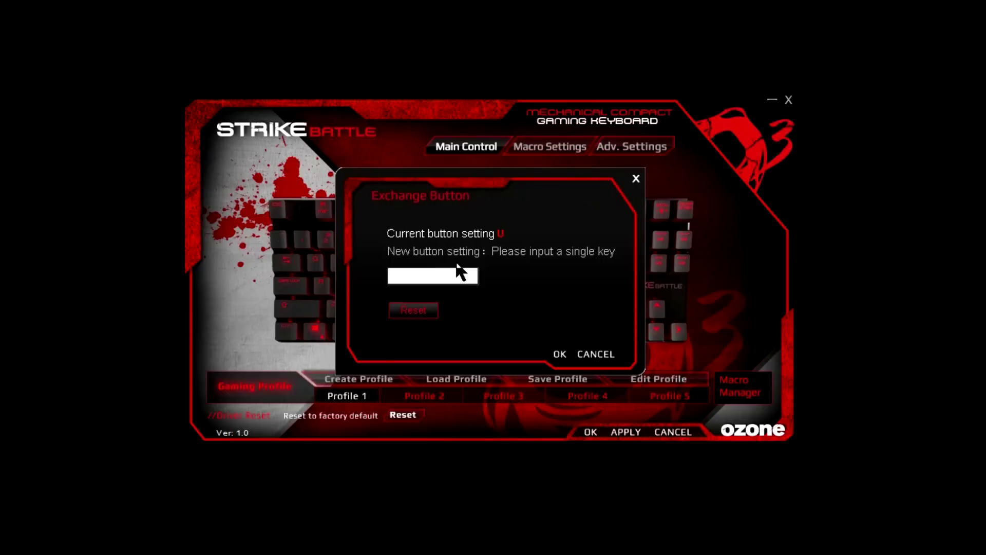
key(shift)
click(634, 180)
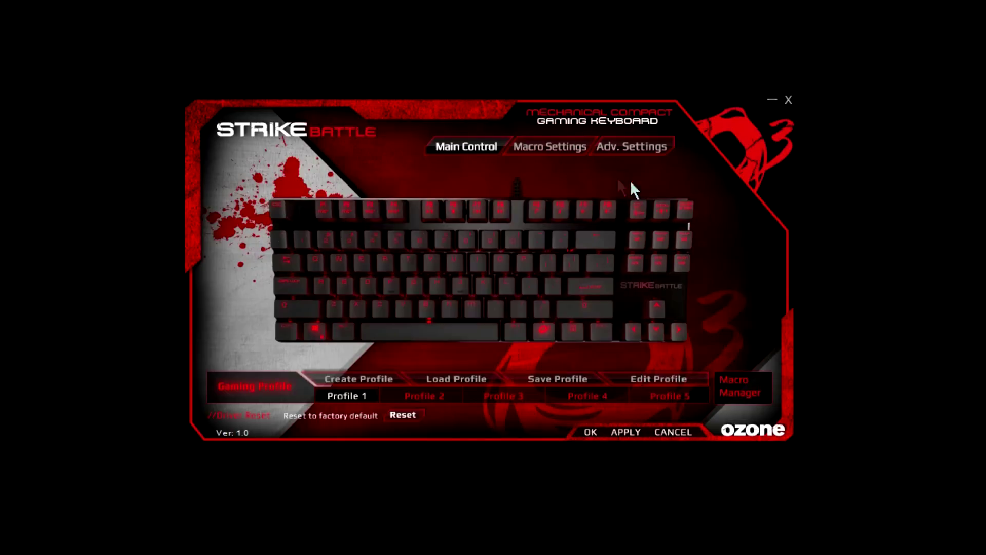
Step: Show macro keys M1–M6, view M1's assignment options, then open advanced settings
click(557, 156)
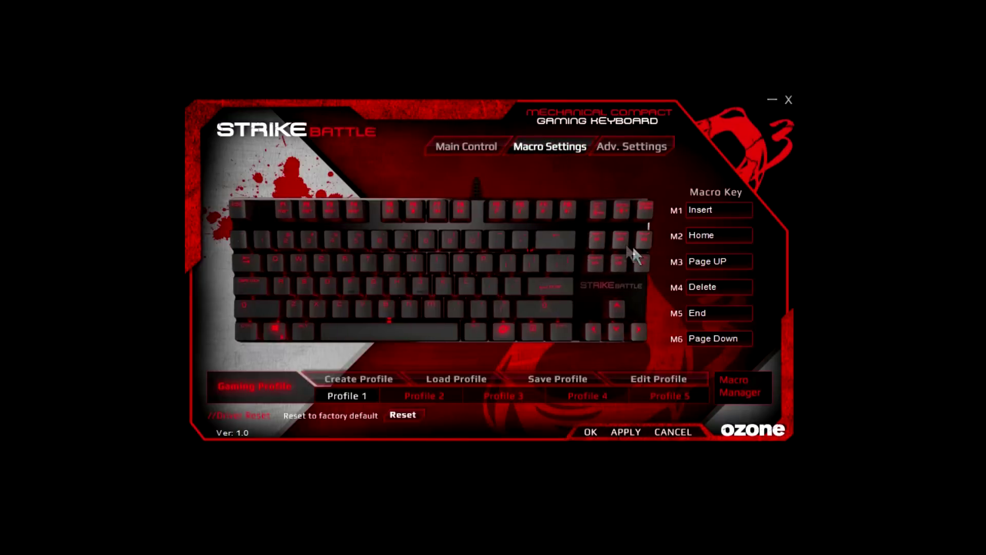
click(702, 209)
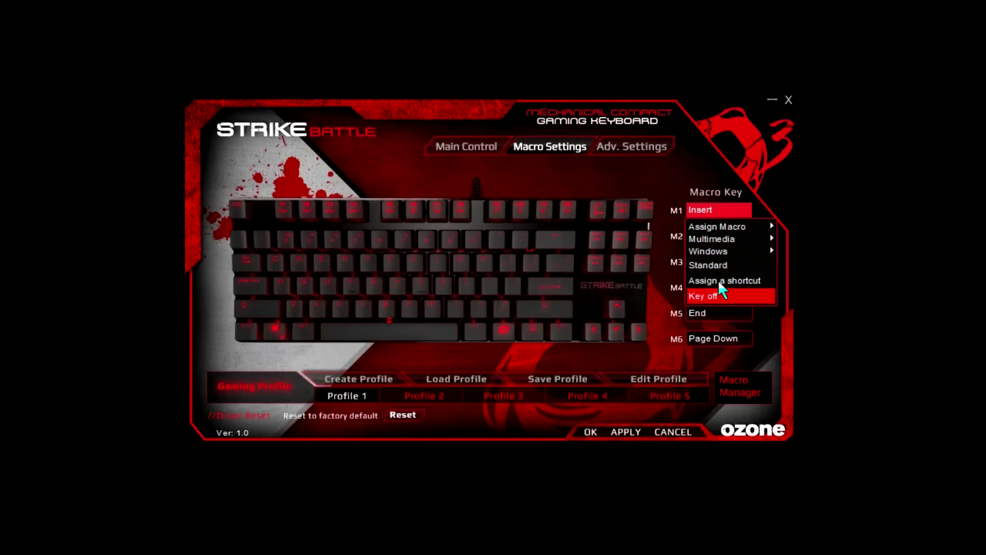
click(643, 151)
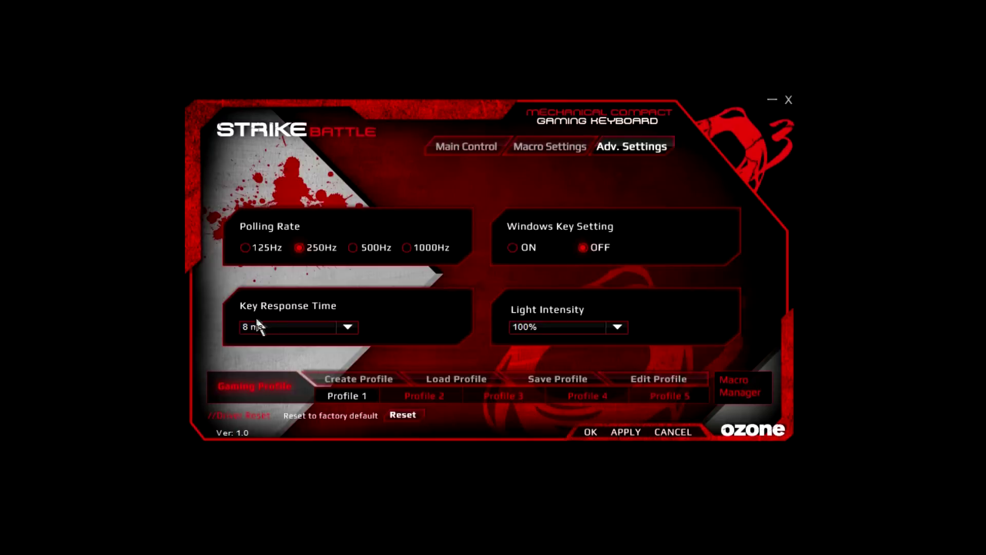
click(620, 327)
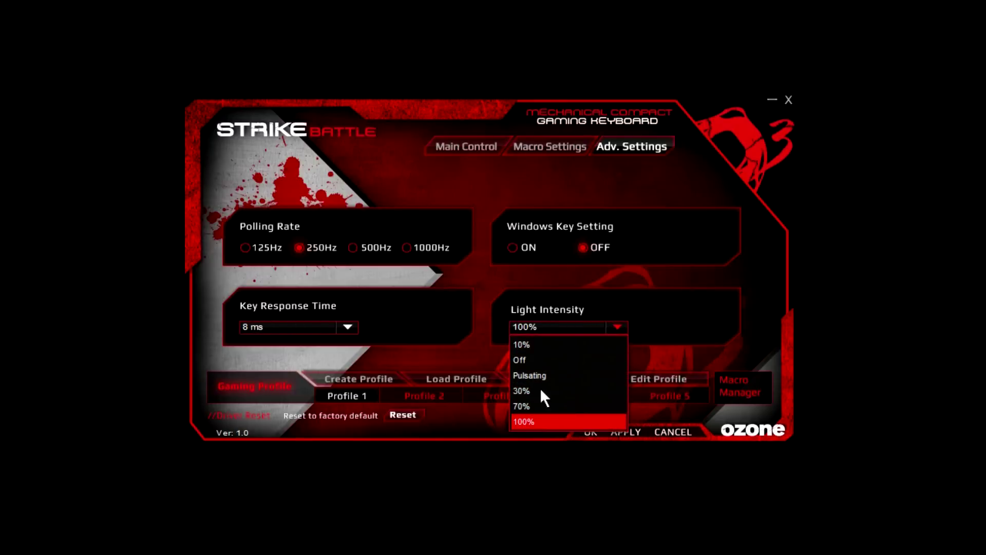
click(487, 284)
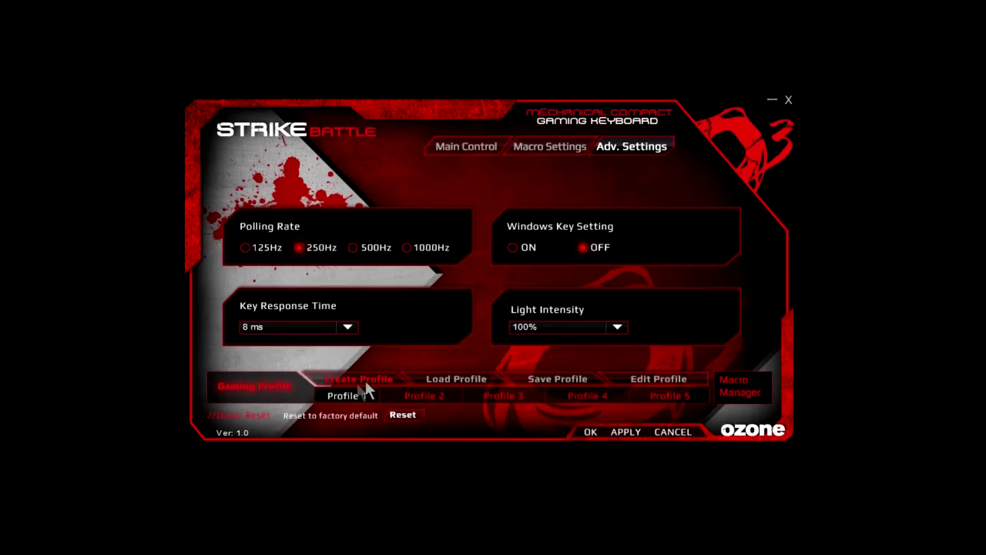
click(425, 395)
click(468, 395)
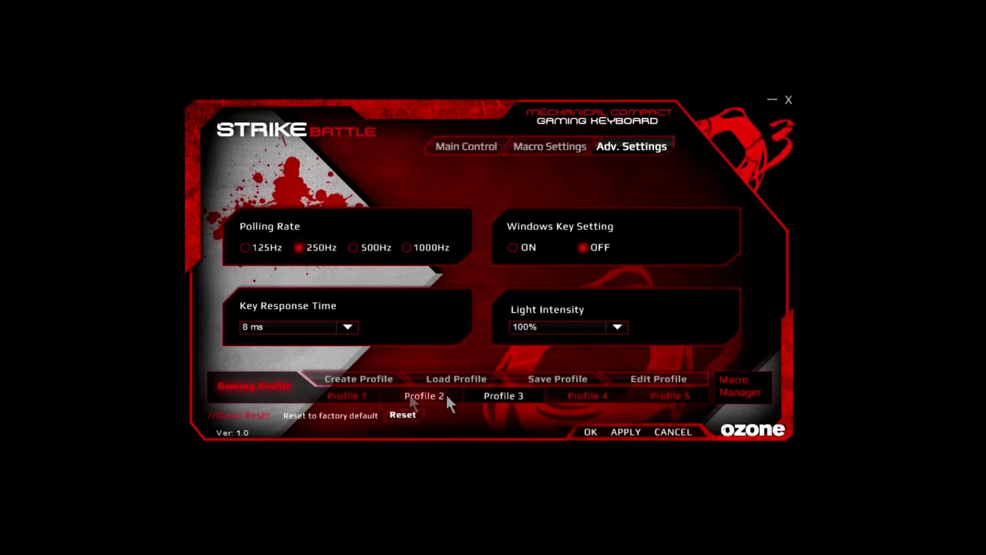
click(364, 395)
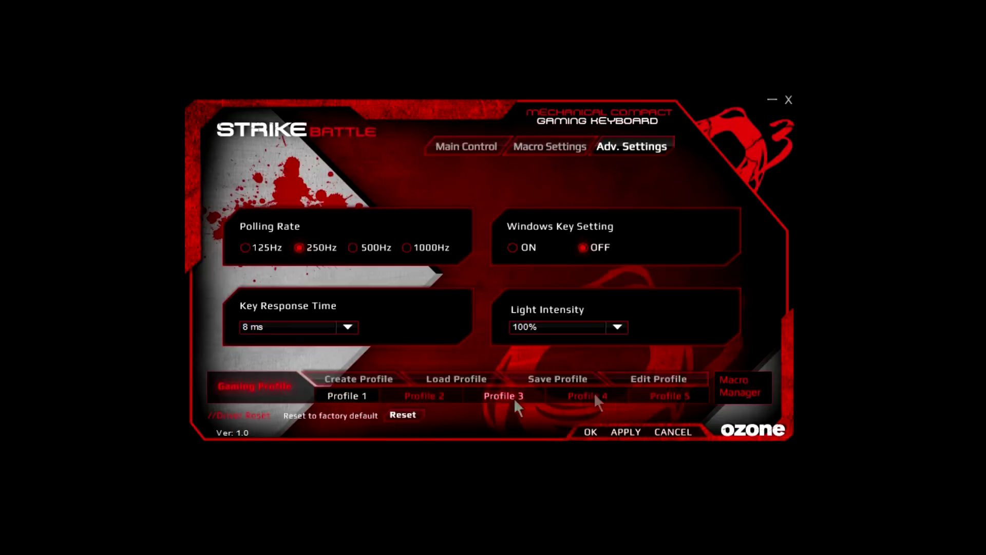
click(739, 389)
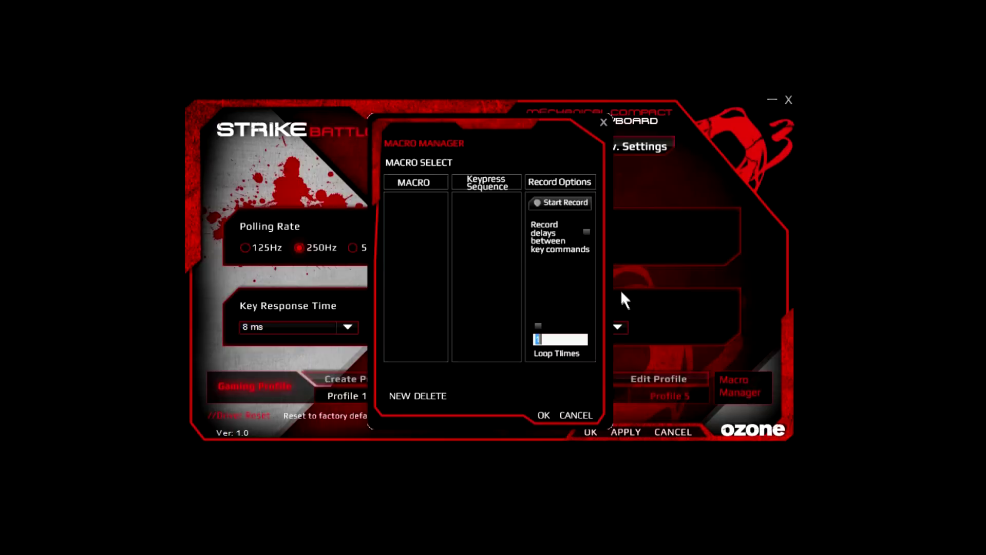
click(603, 122)
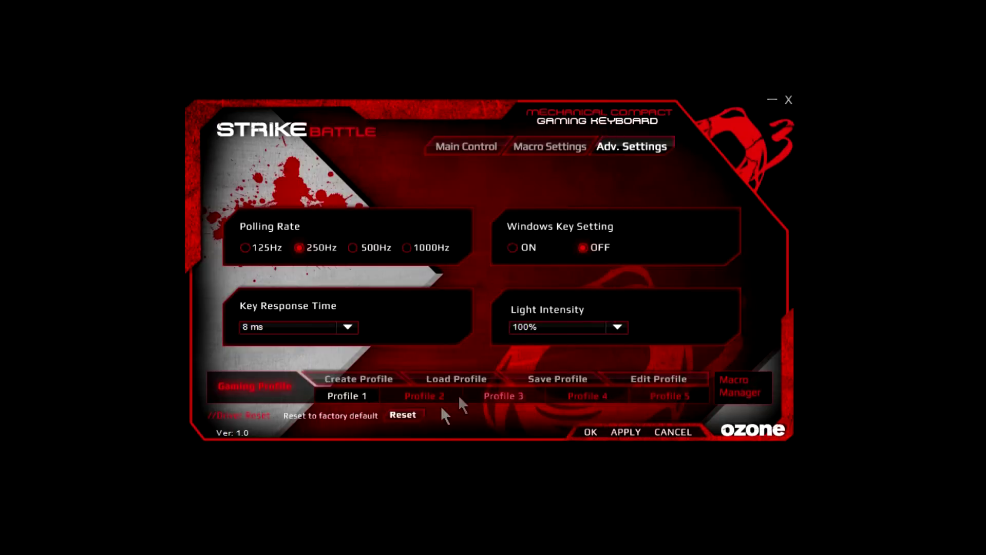
click(414, 415)
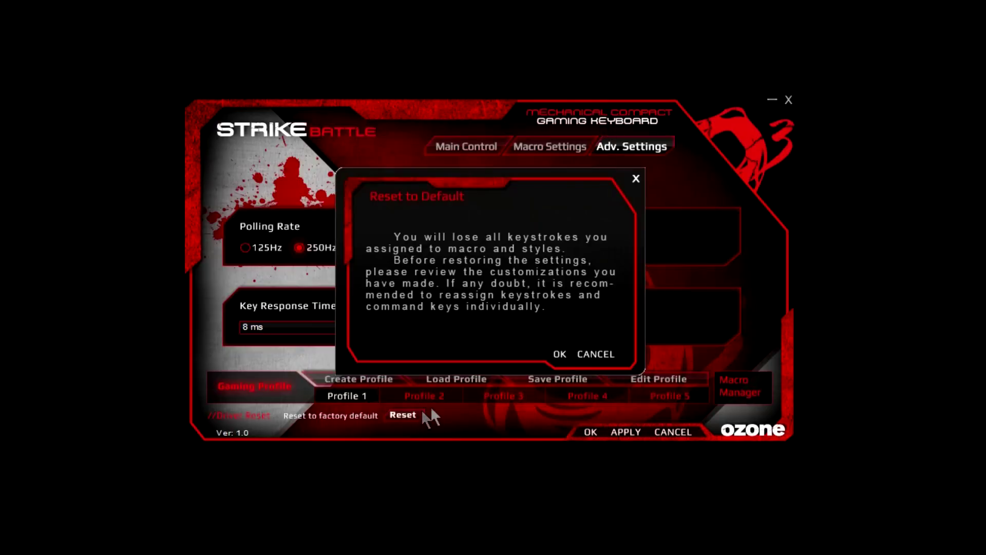
click(594, 354)
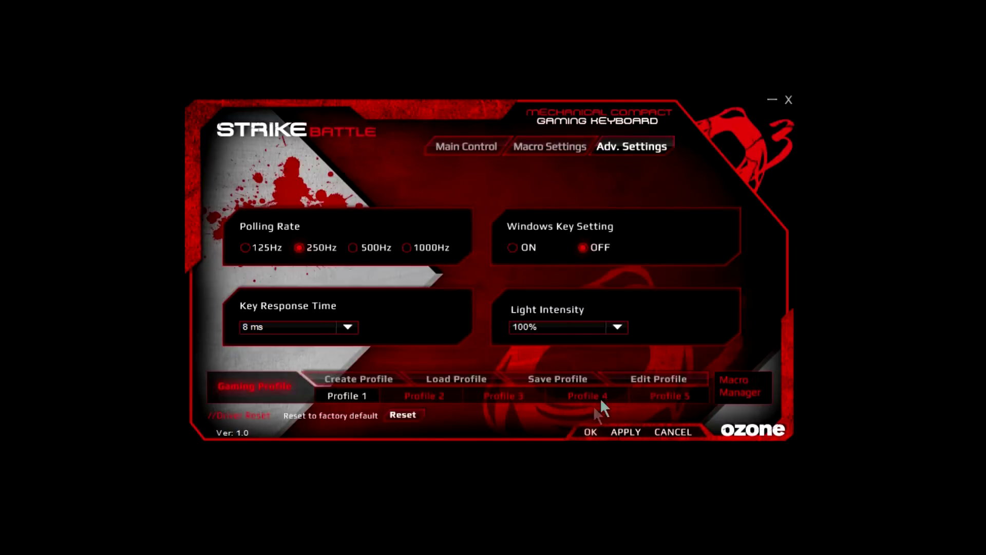